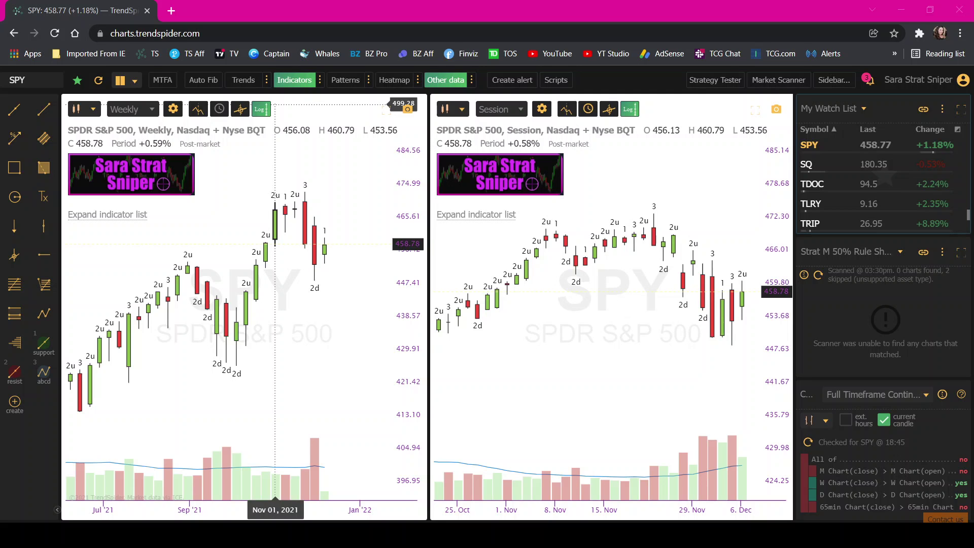
- Search the chart's indicators for 'the st', clear the search, and confirm the indicator settings
click(321, 79)
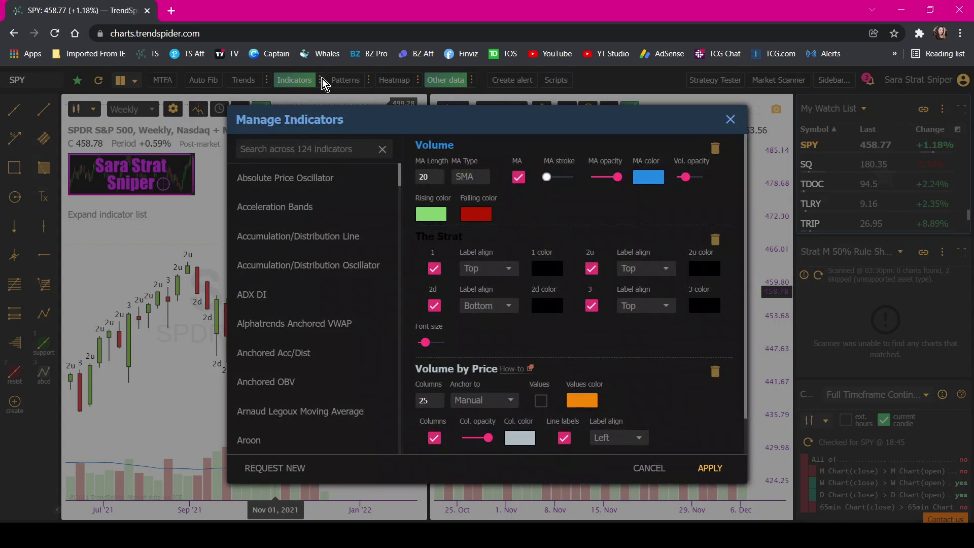
text(the )
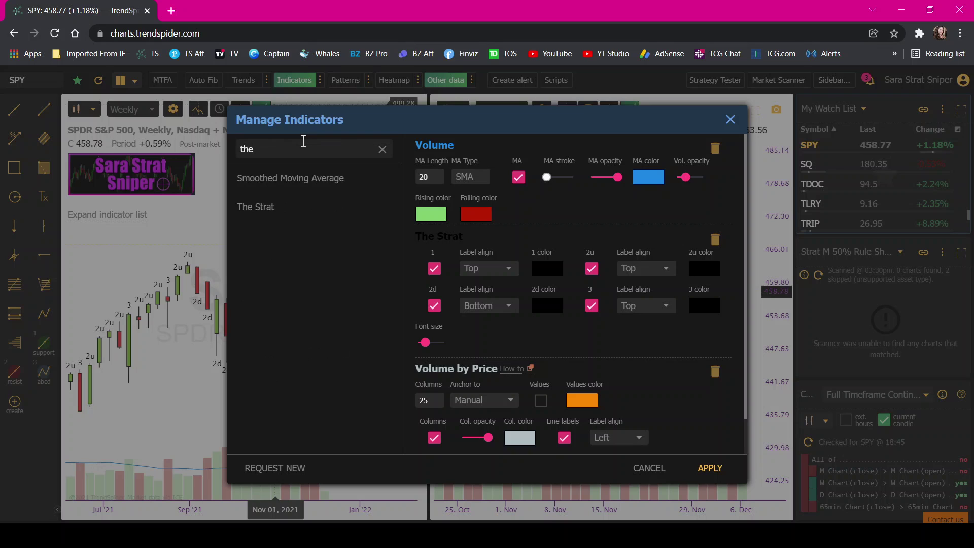
text(st)
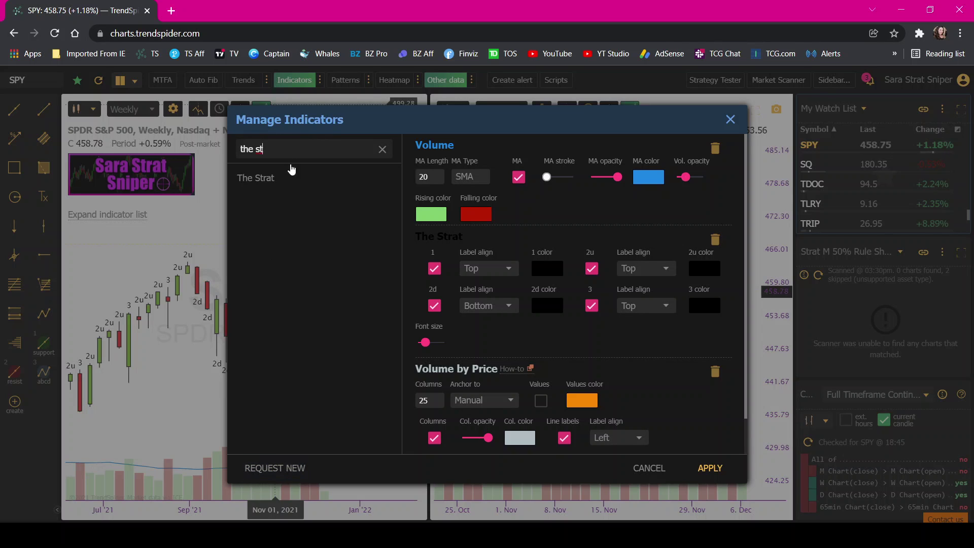
click(383, 149)
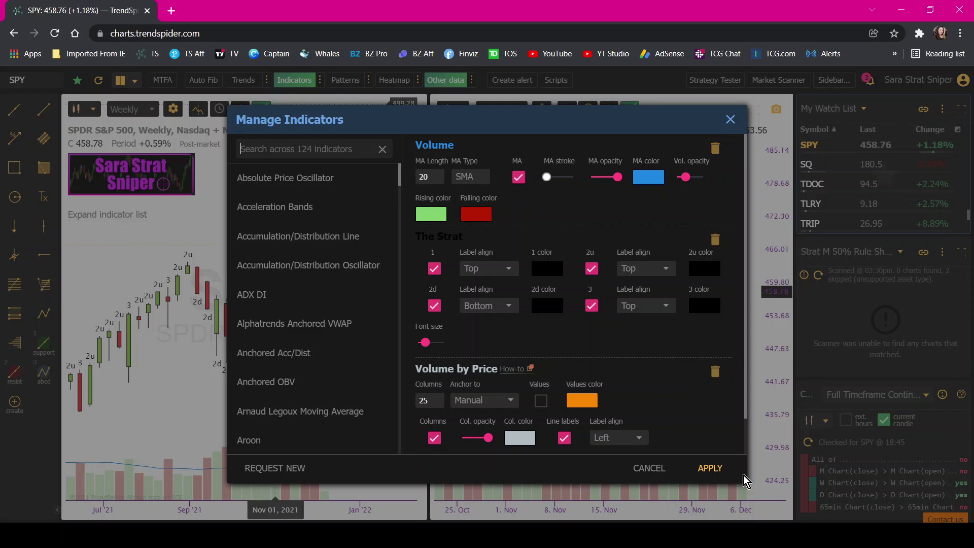
click(709, 479)
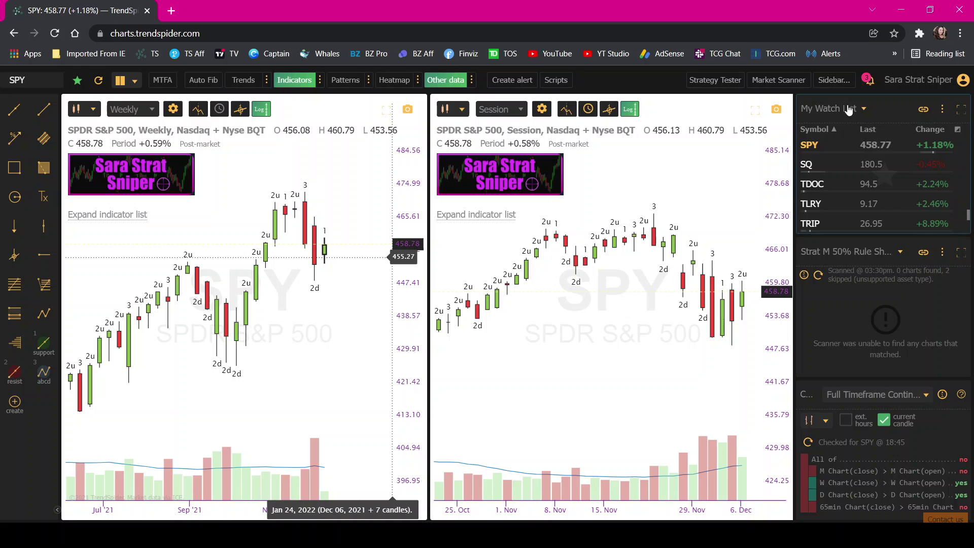
- In sidebar widget editing, remove the existing Smart Checklist and add a new Smart Checklist widget
click(844, 83)
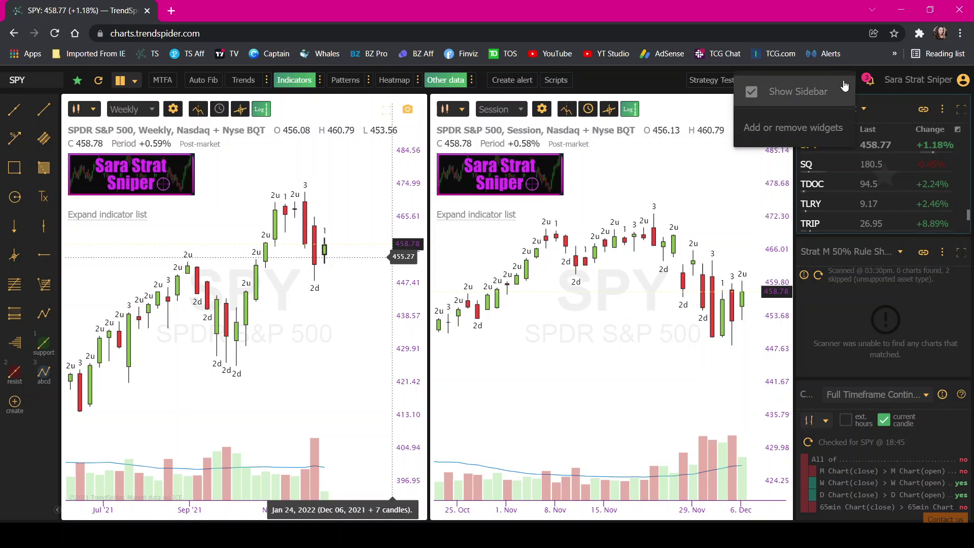
click(807, 129)
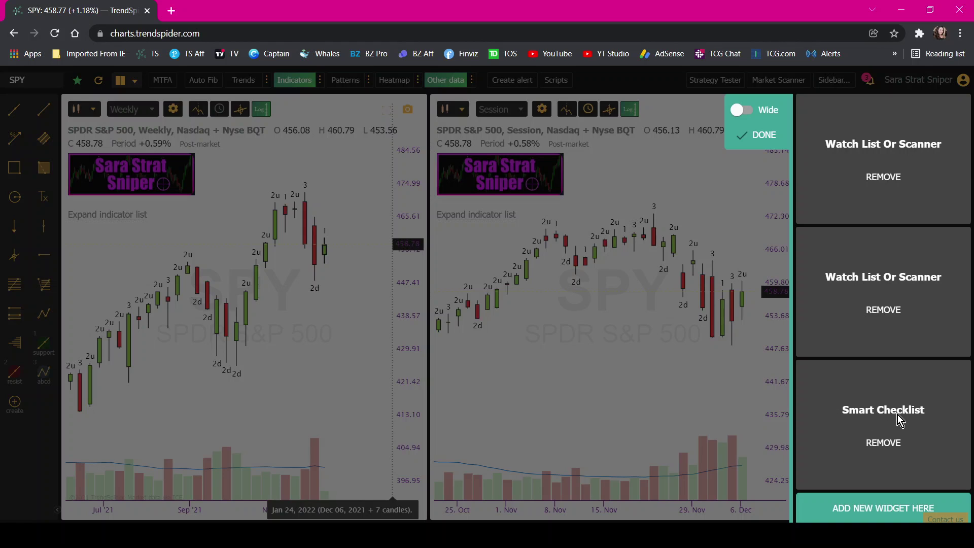
click(893, 444)
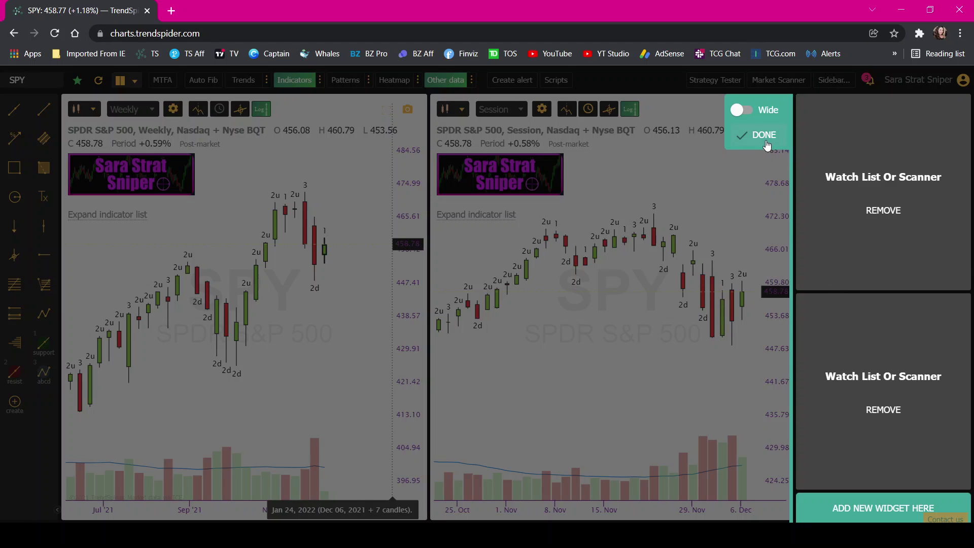
click(880, 506)
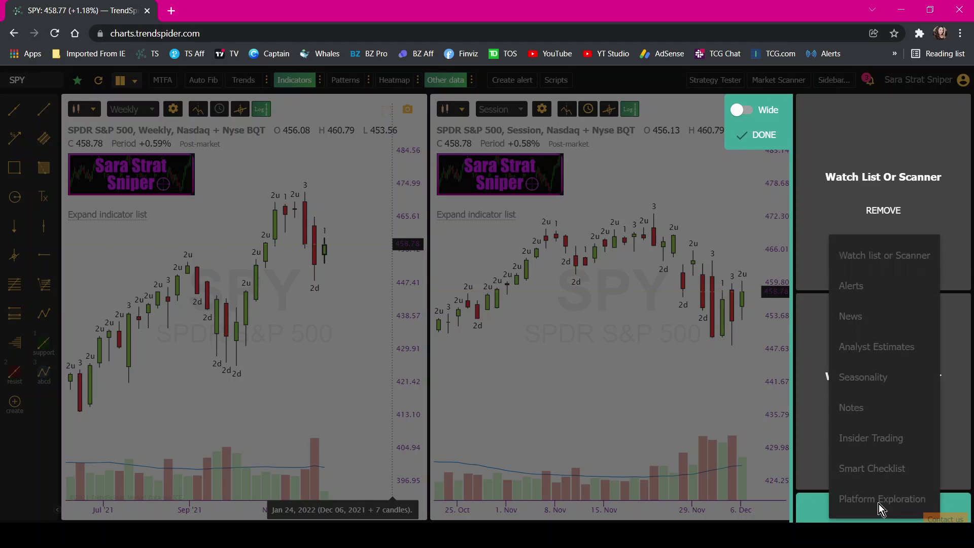
click(881, 467)
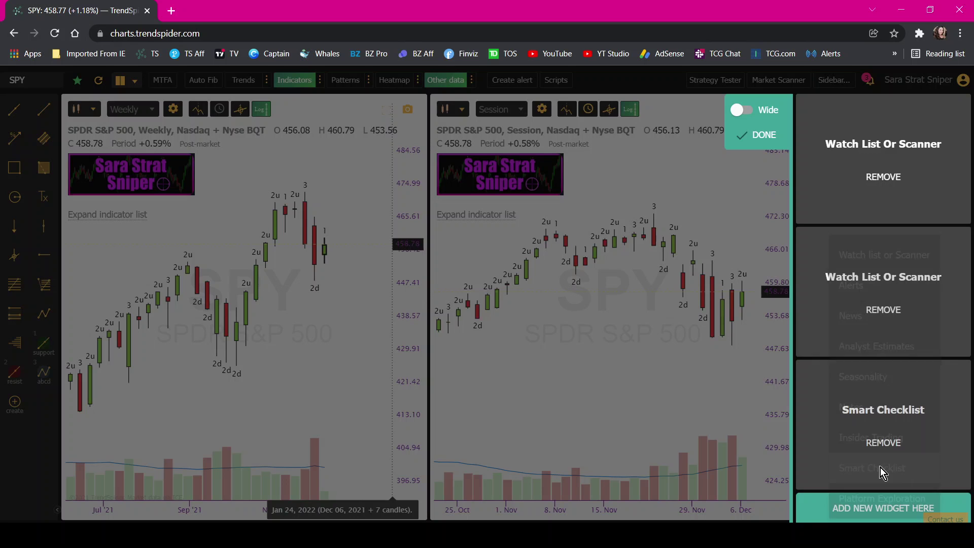
- Finish widget editing and preview the Full Timeframe Continuity (M, W, D, 65m) checklist script
click(765, 136)
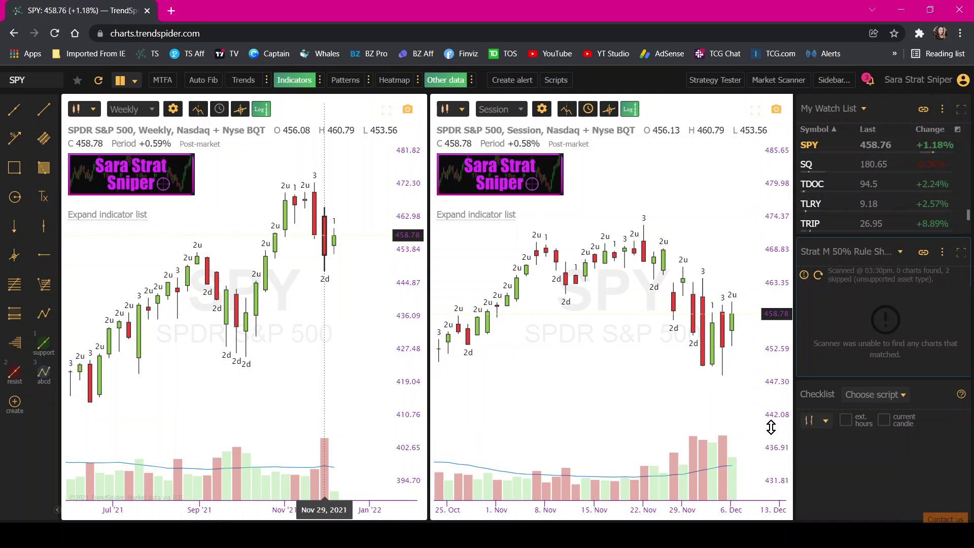
click(895, 399)
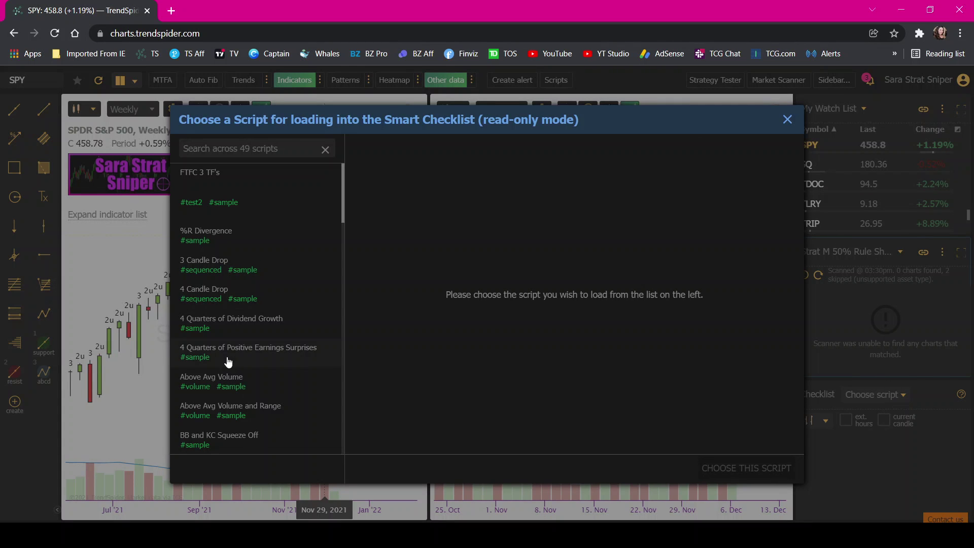
scroll(240, 366, down, 3)
scroll(241, 366, down, 7)
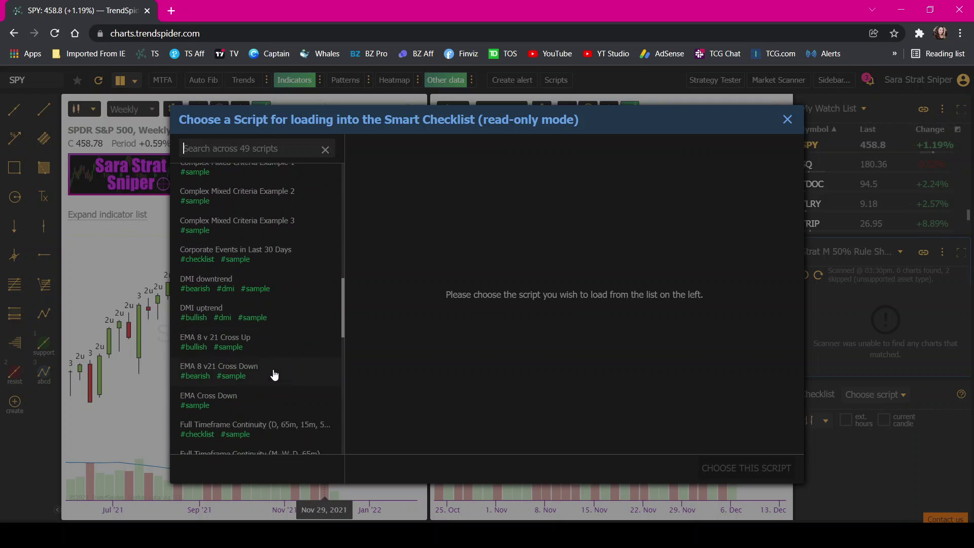
scroll(279, 373, down, 2)
scroll(280, 373, up, 1)
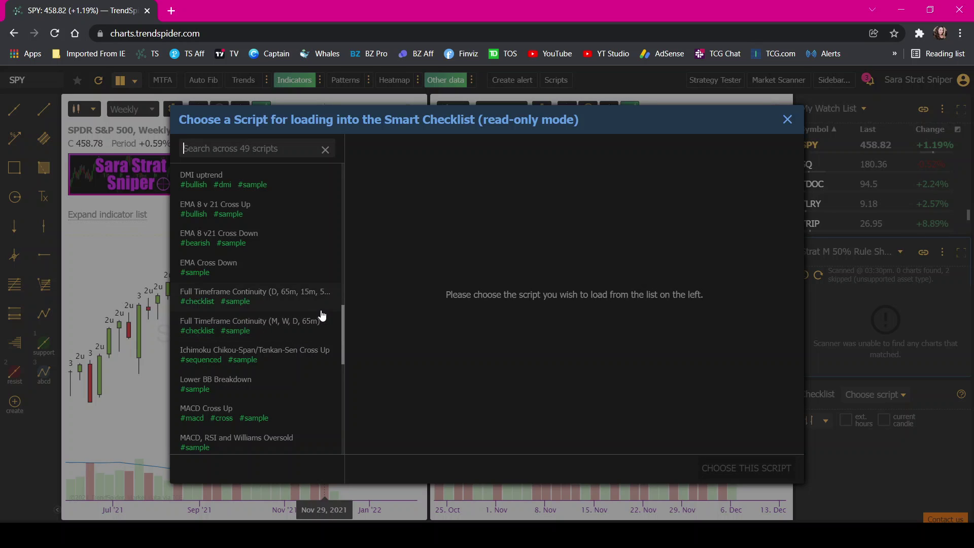
click(285, 326)
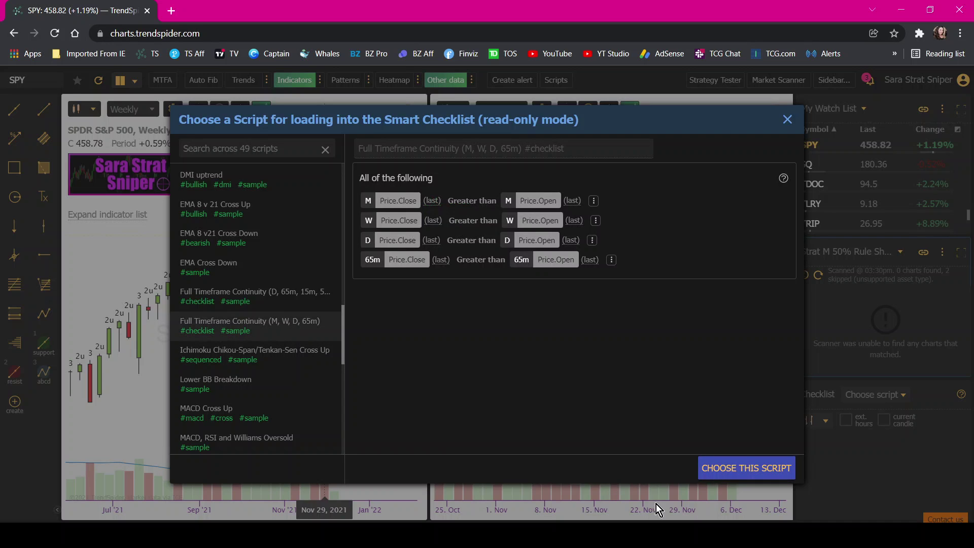
- Load Full Timeframe Continuity into the checklist and enable its current candle option
click(759, 472)
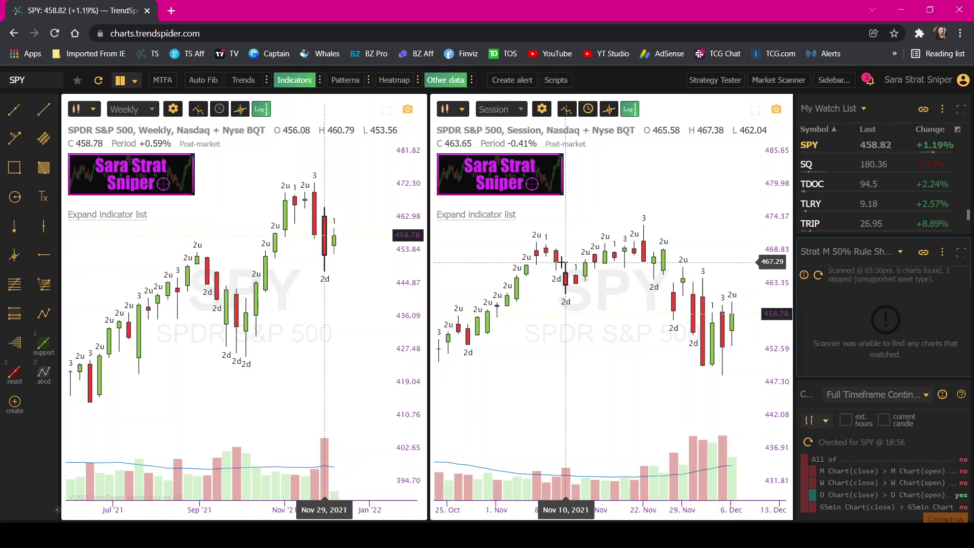
click(885, 420)
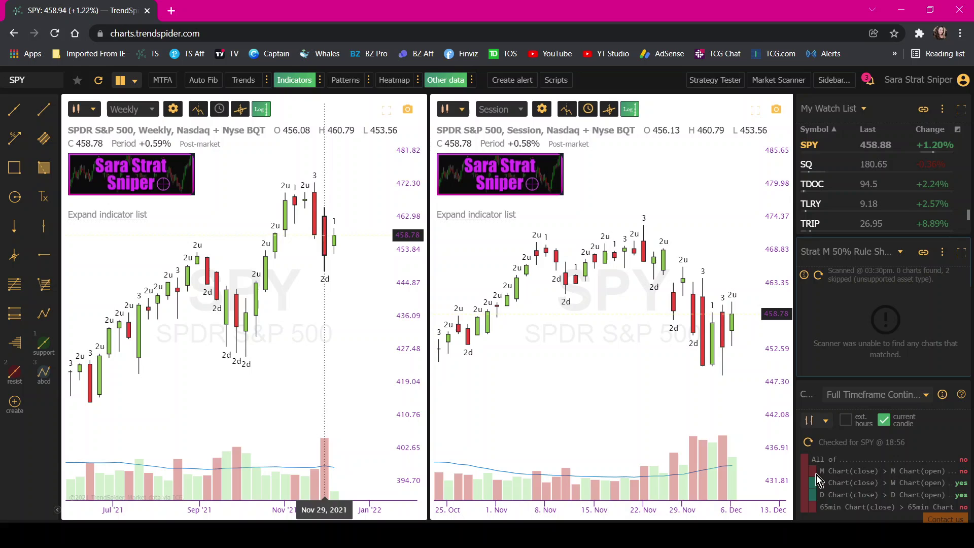
click(124, 85)
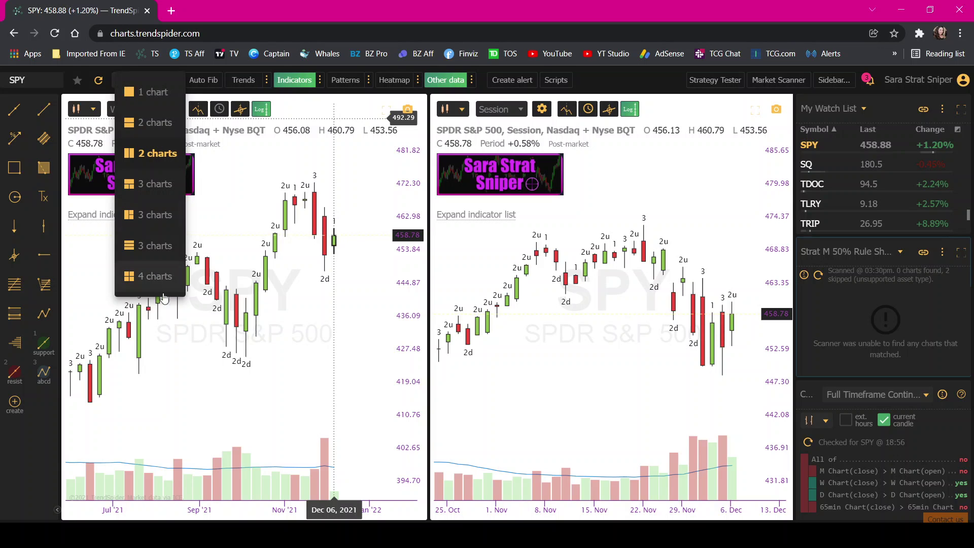
click(311, 345)
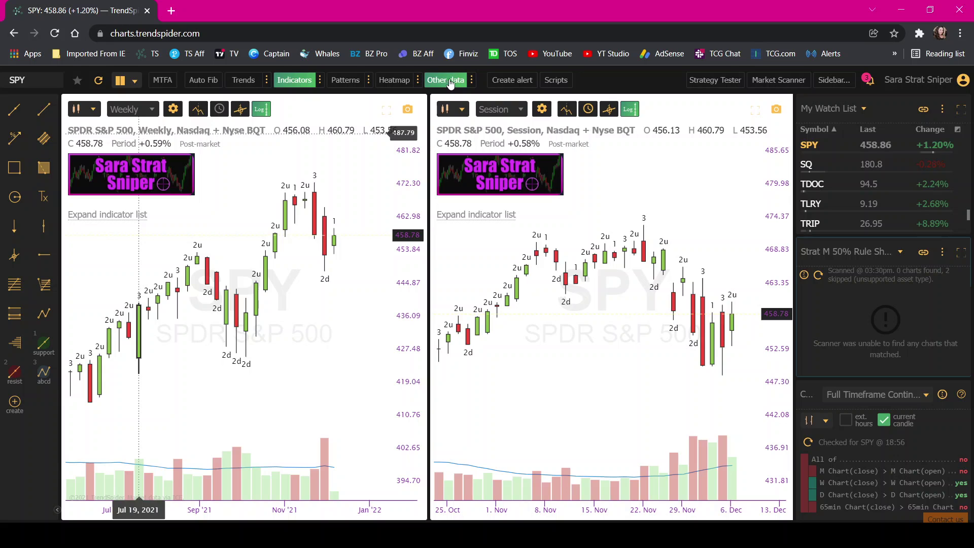
click(473, 81)
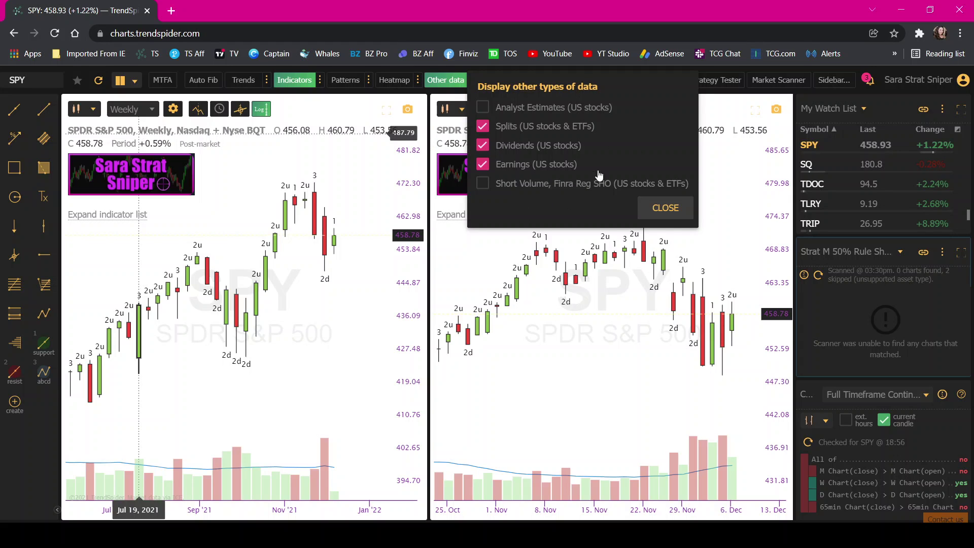
click(669, 208)
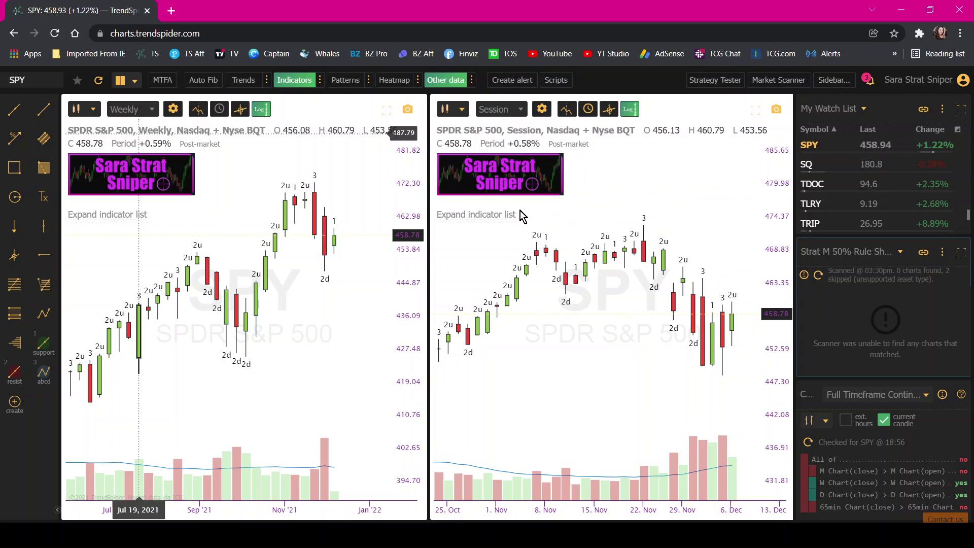
- Open the Candlestick Patterns picker and scroll its list down to Inside Bar (1)
click(370, 81)
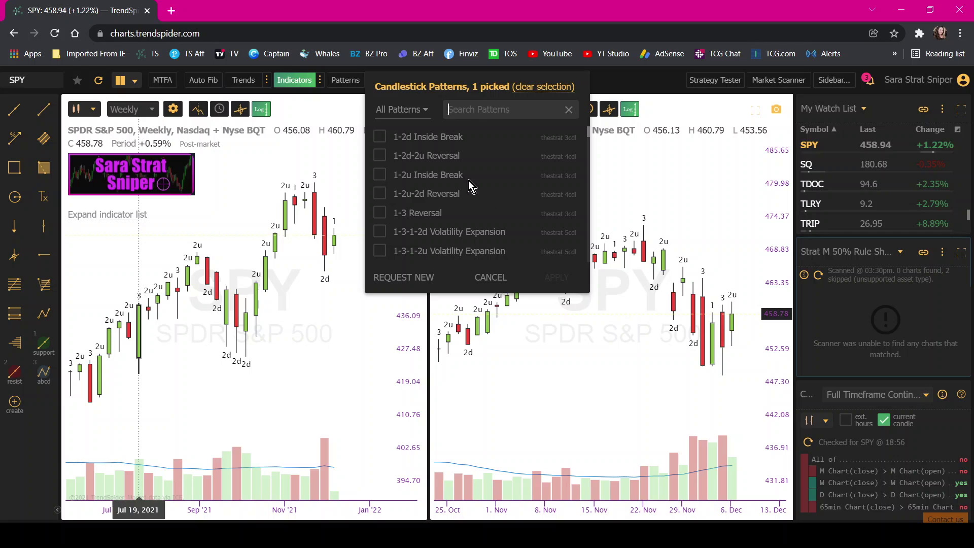
scroll(423, 201, down, 1)
scroll(480, 198, down, 1)
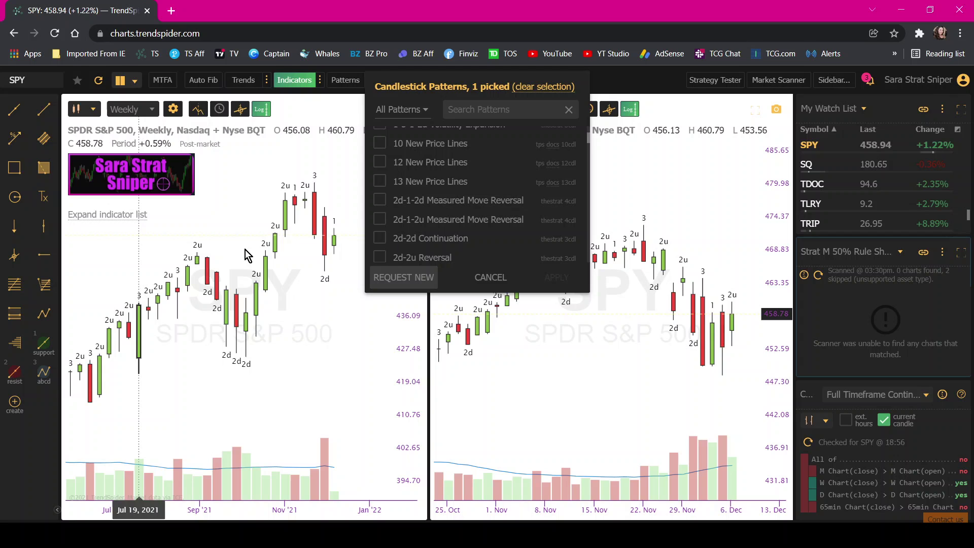
scroll(504, 225, down, 1)
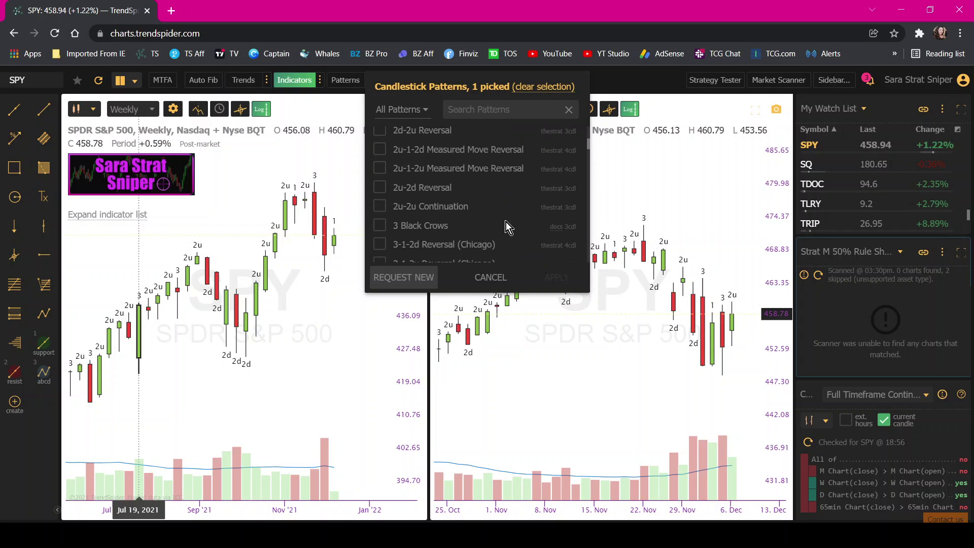
scroll(487, 203, down, 1)
scroll(475, 203, down, 6)
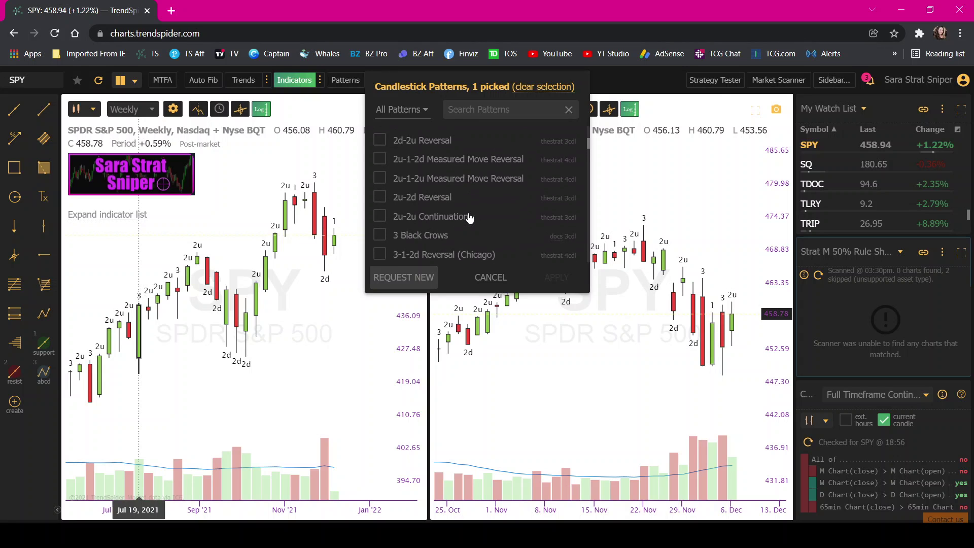
scroll(481, 217, down, 12)
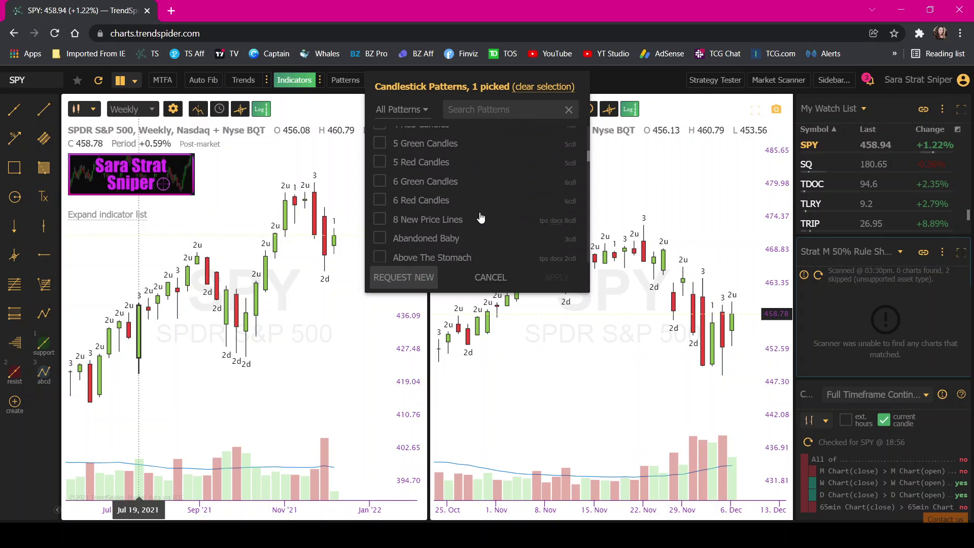
scroll(482, 217, down, 12)
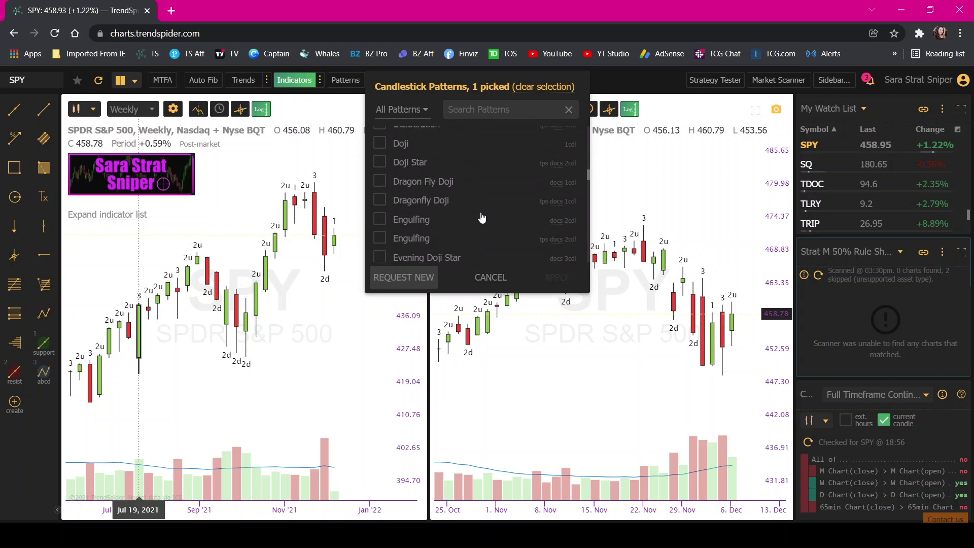
scroll(487, 221, down, 8)
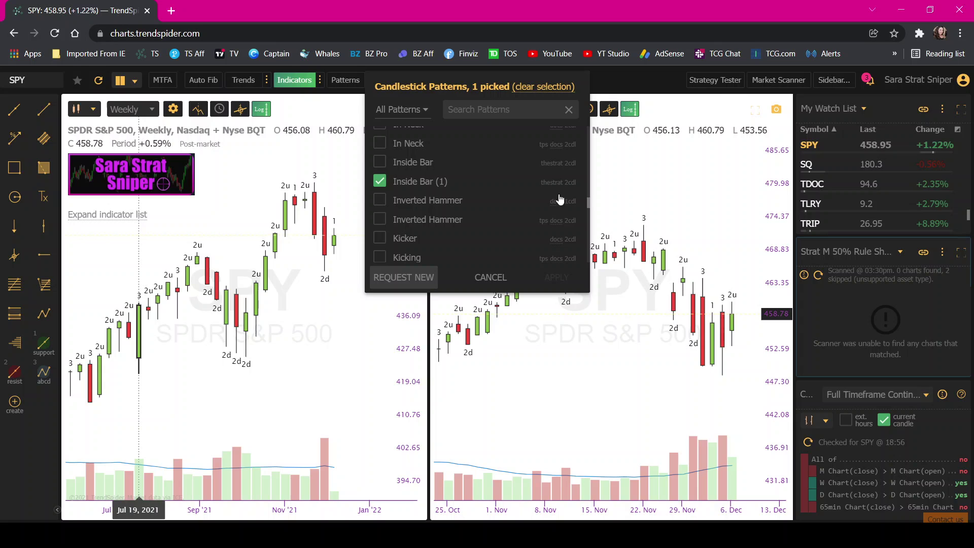
- Close the pattern chooser and turn on Patterns highlighting for both SPY charts
click(688, 186)
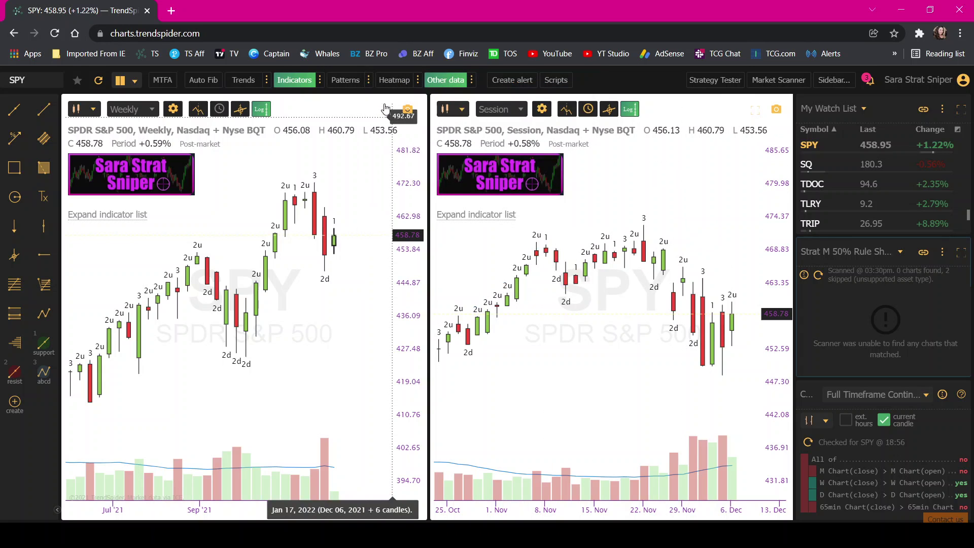
click(339, 81)
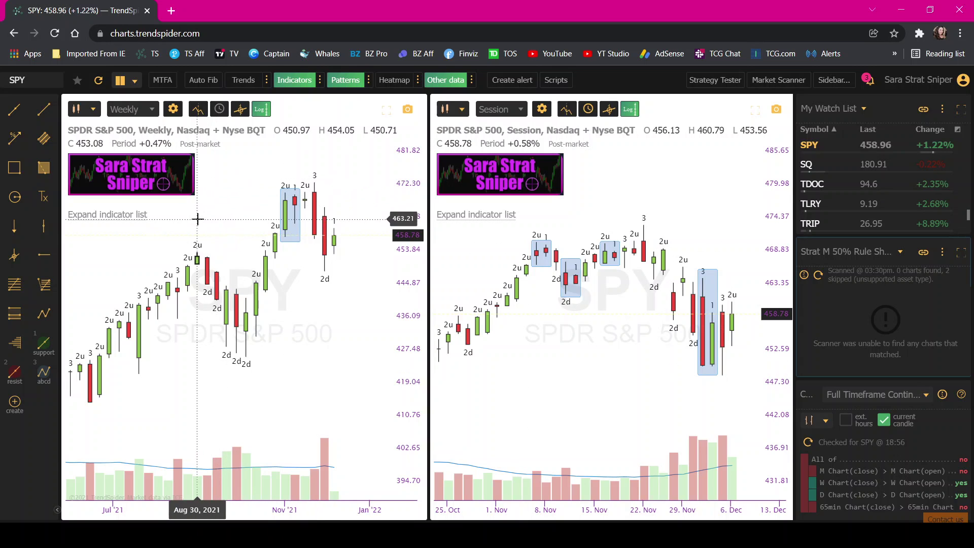
- Switch the chart layout to '1 chart', leaving one weekly SPY chart
click(133, 81)
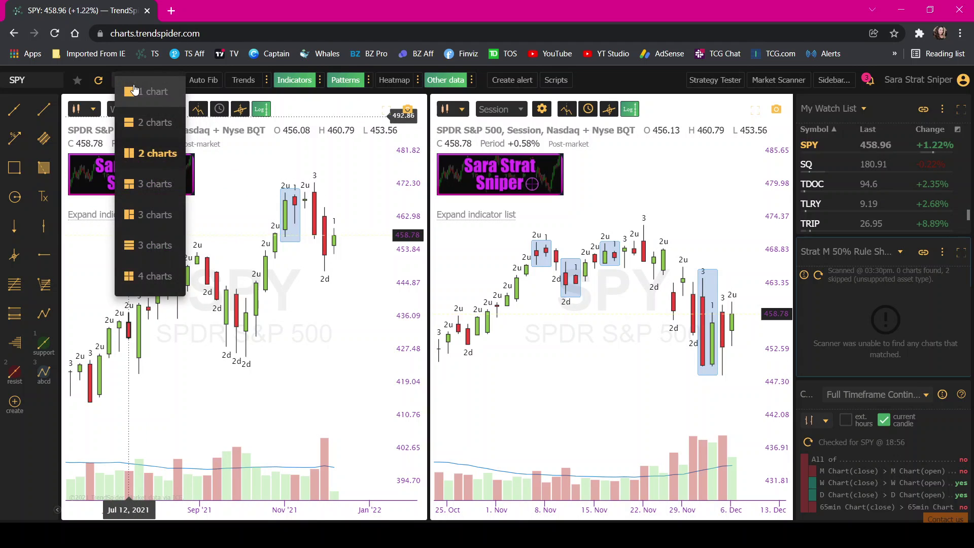
click(135, 93)
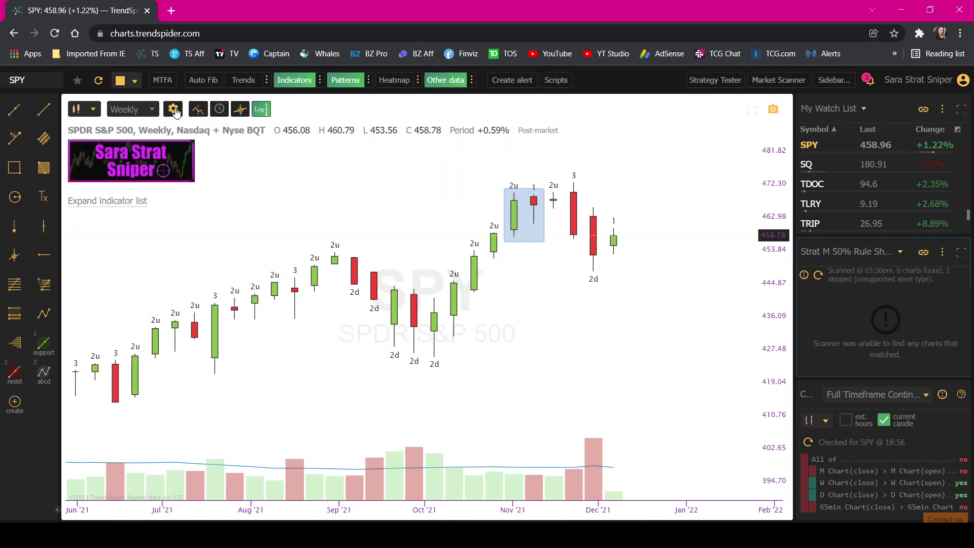
click(174, 110)
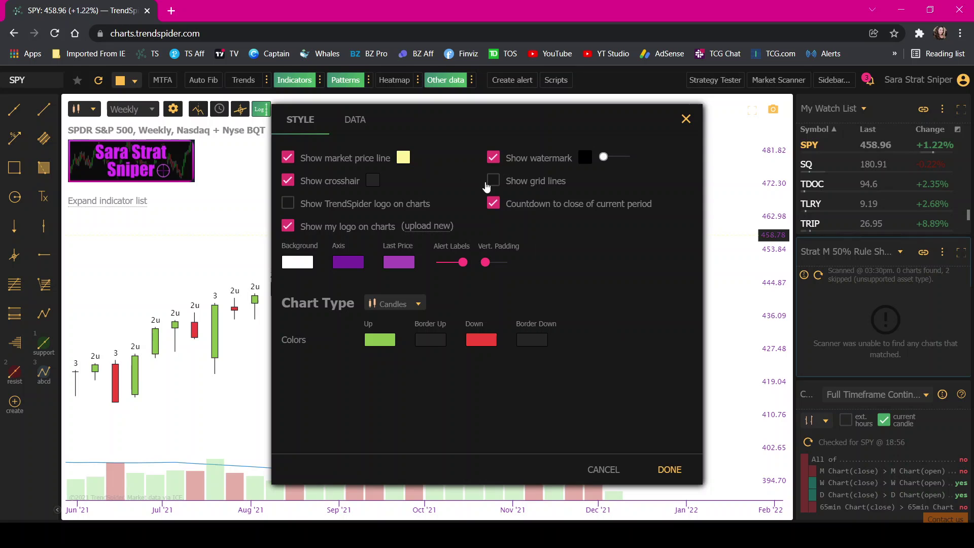
click(303, 263)
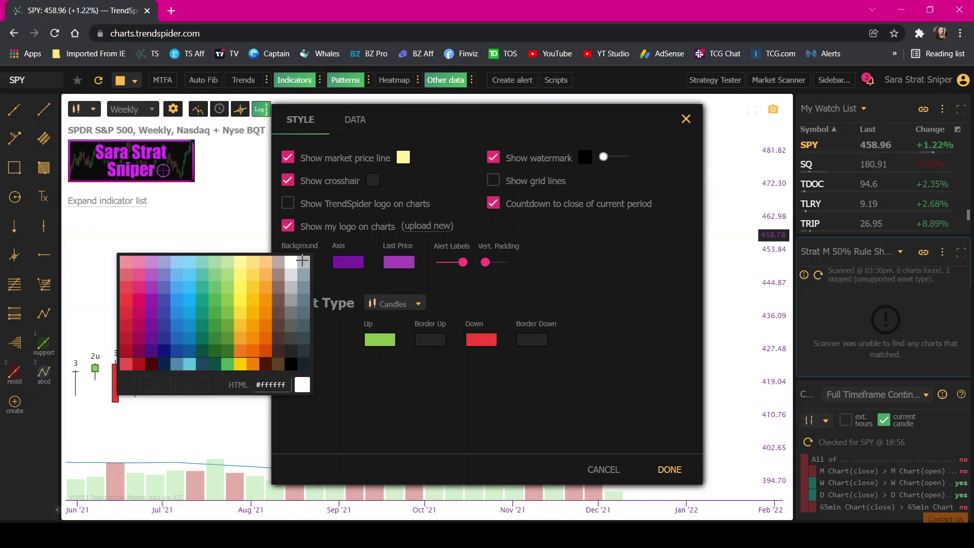
click(138, 260)
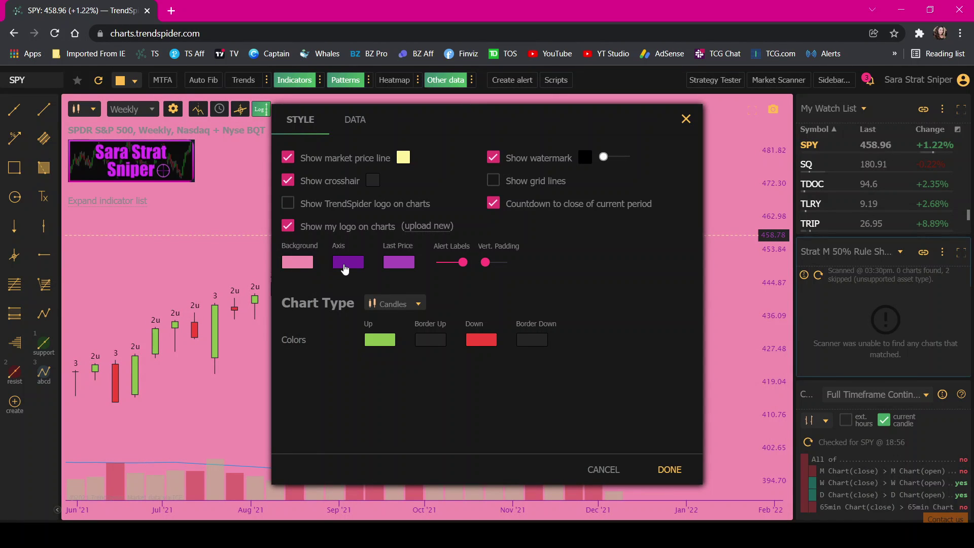
click(299, 265)
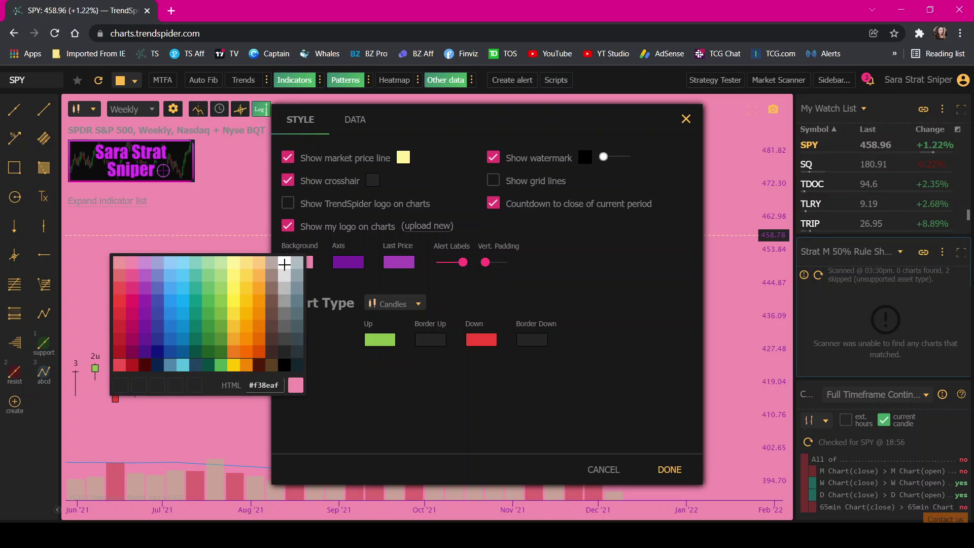
click(284, 263)
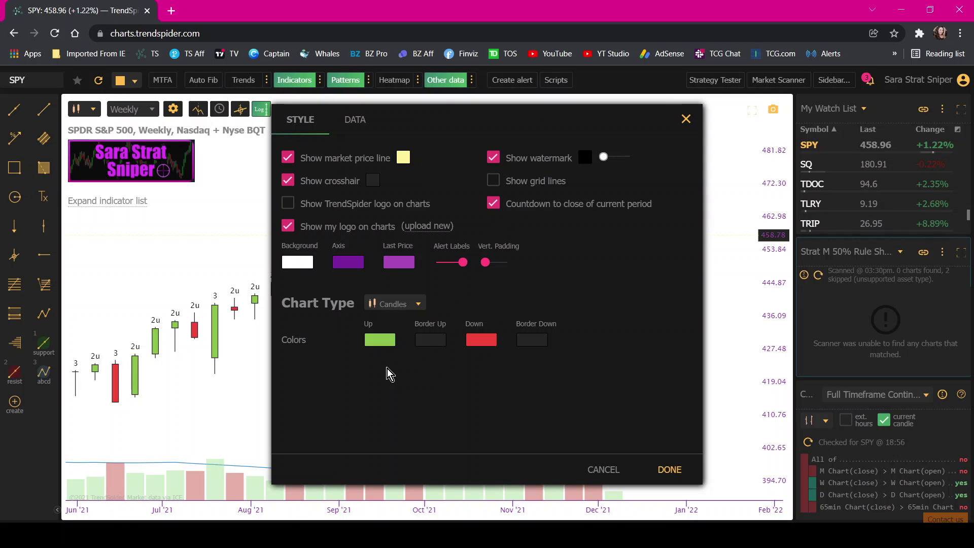
- Keep the white chart background and load the Strat D Inside Bar scan into the sidebar scanner
click(669, 467)
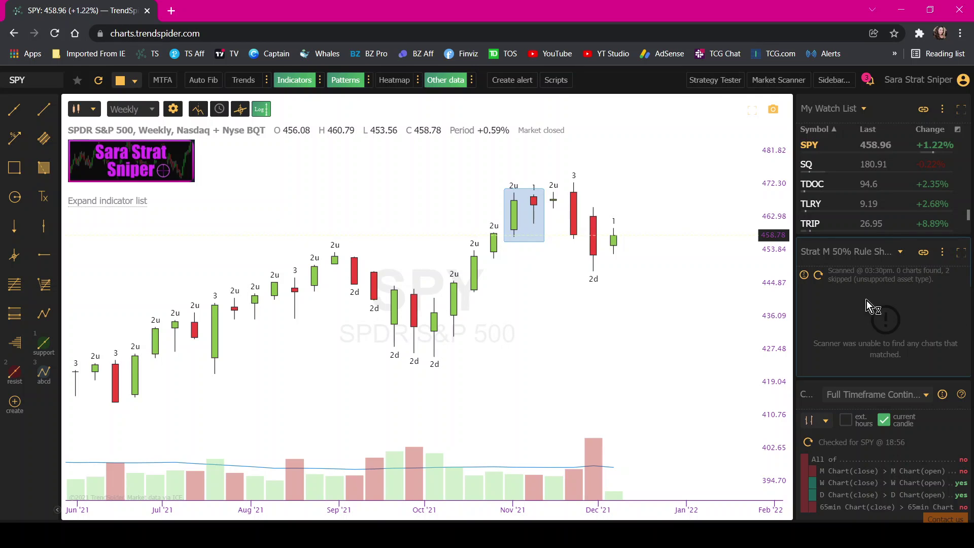
click(860, 252)
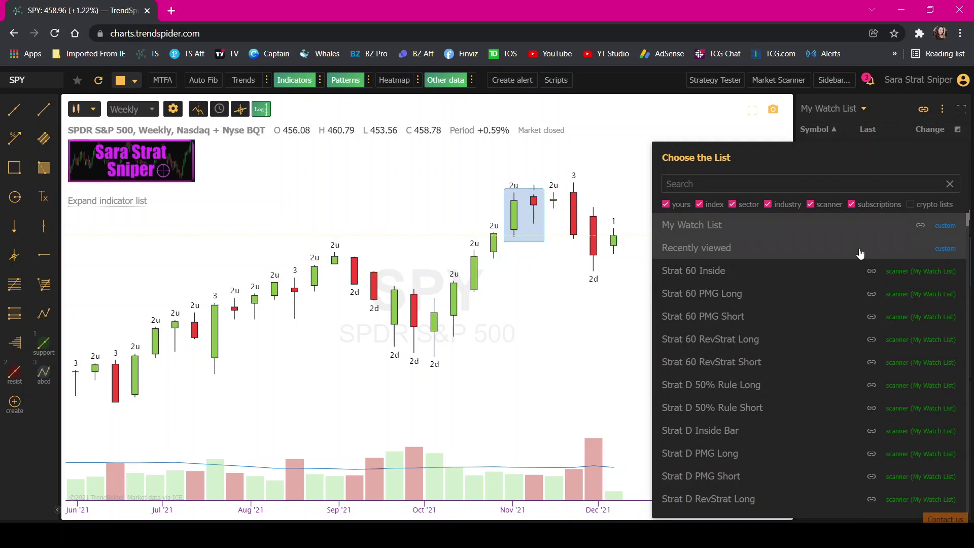
scroll(732, 398, down, 3)
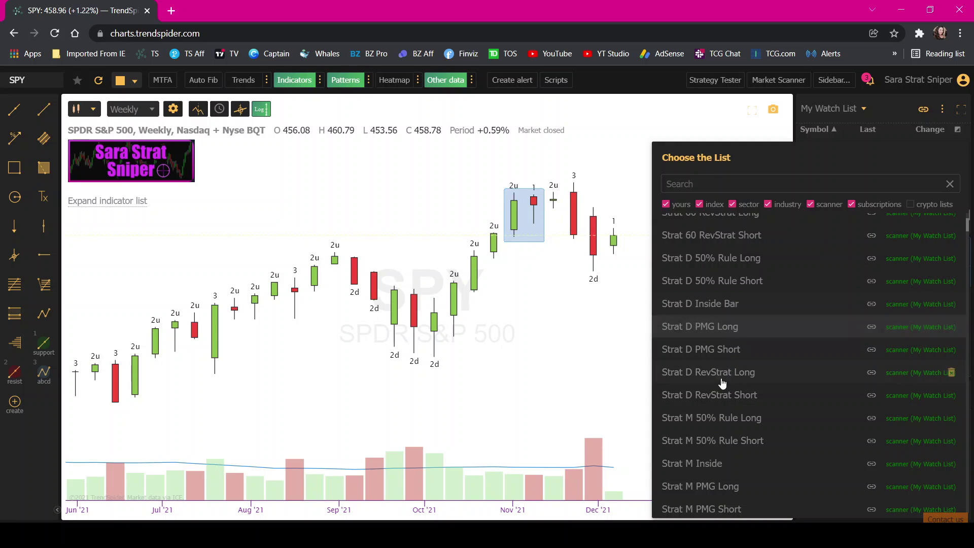
scroll(731, 406, down, 2)
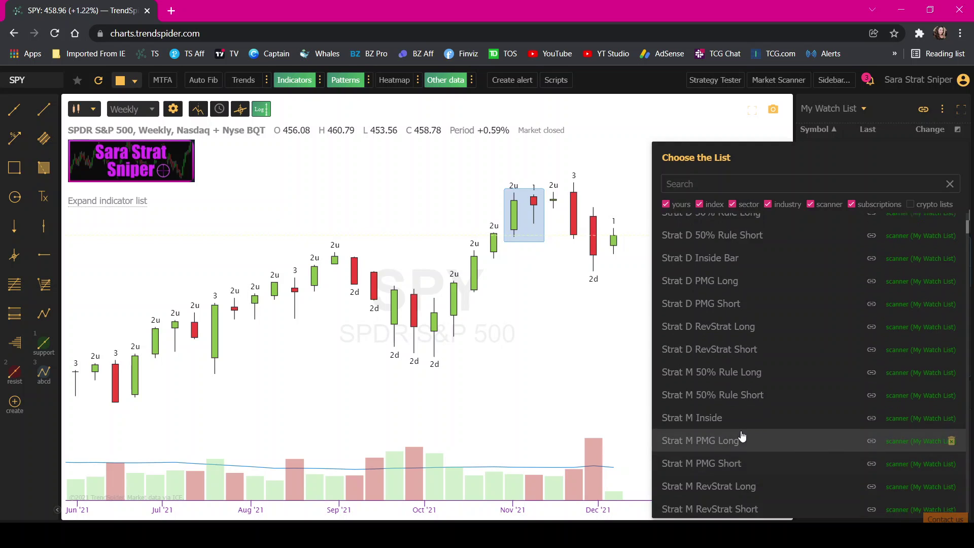
scroll(738, 439, up, 5)
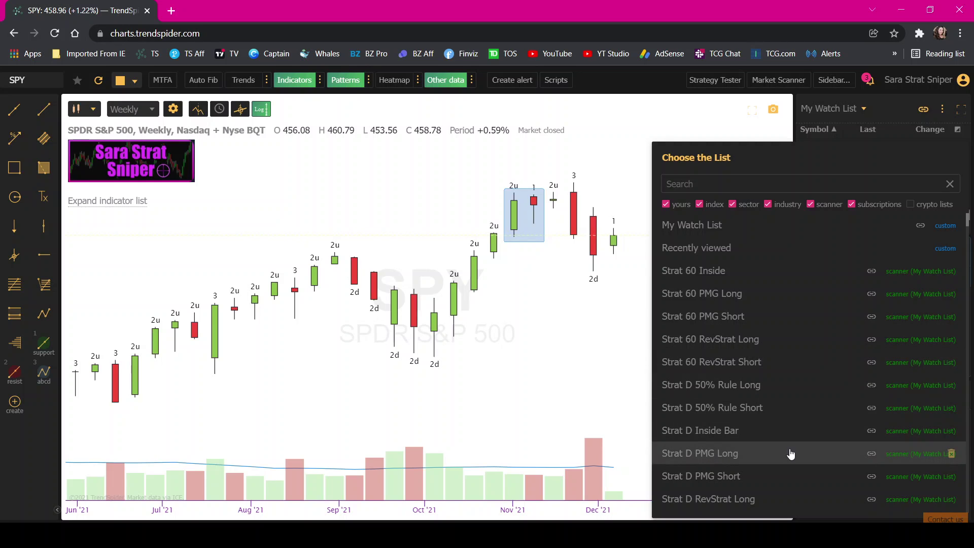
scroll(761, 411, down, 2)
click(730, 366)
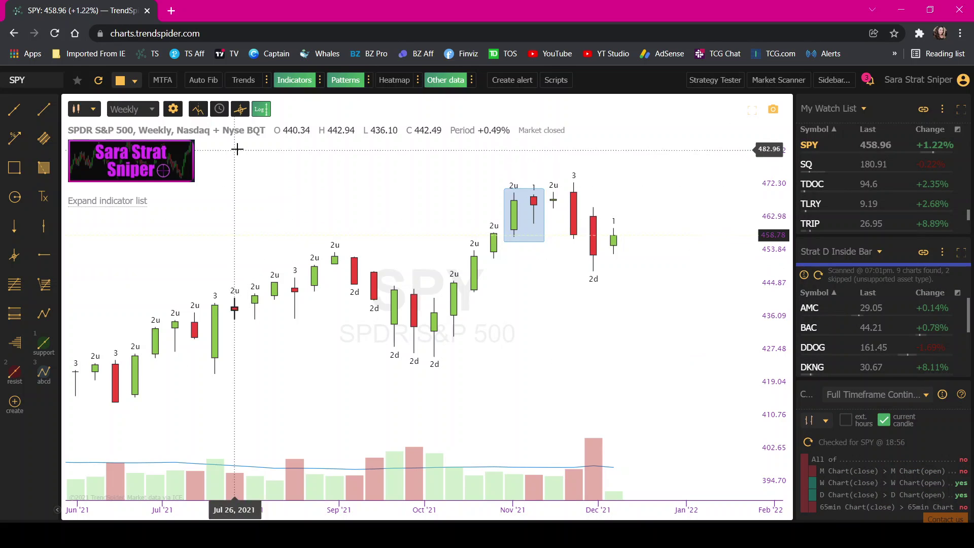
- Set the chart to the Session timeframe, step through scan results from AMC, then load QQQ
click(131, 109)
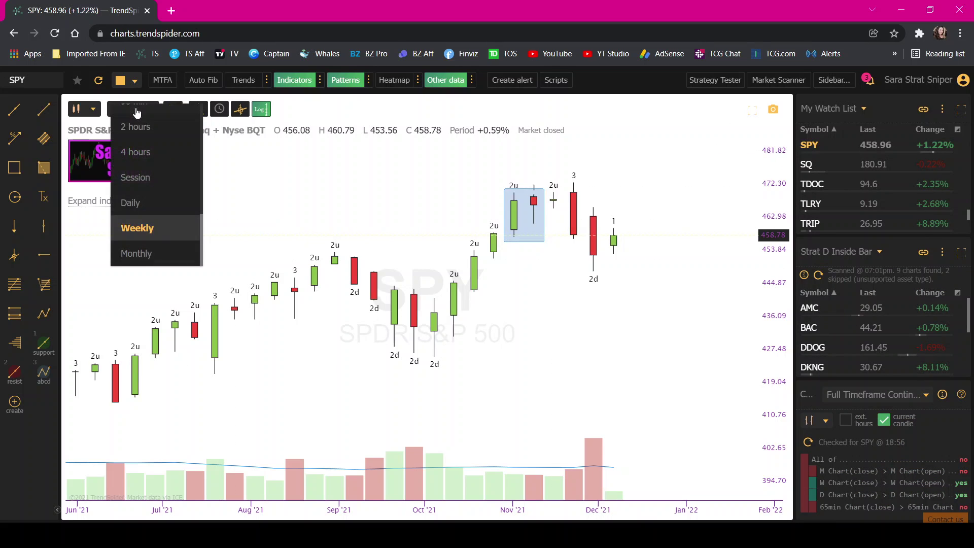
click(153, 179)
click(831, 316)
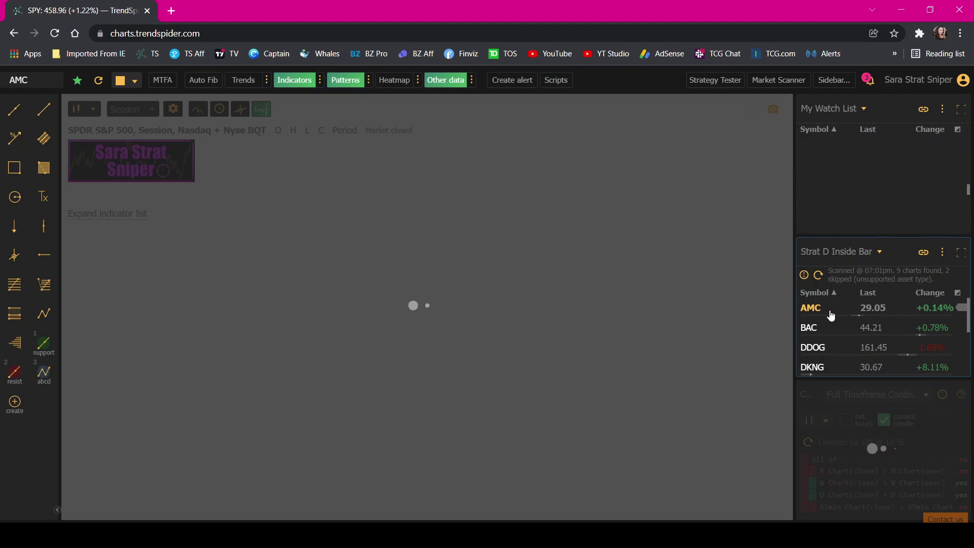
key(Down)
key(Down)
key(Down)
key(Down)
key(Down)
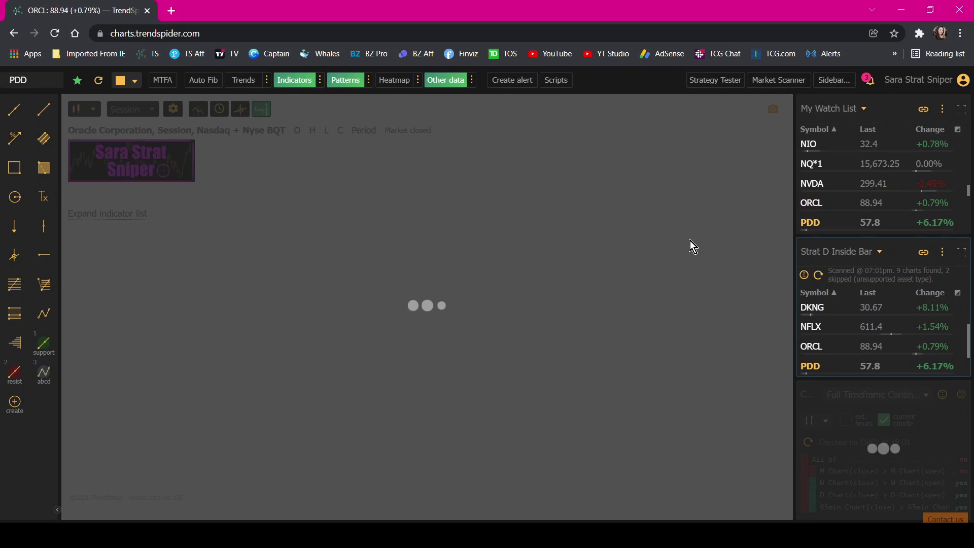
text(QQQ)
key(Return)
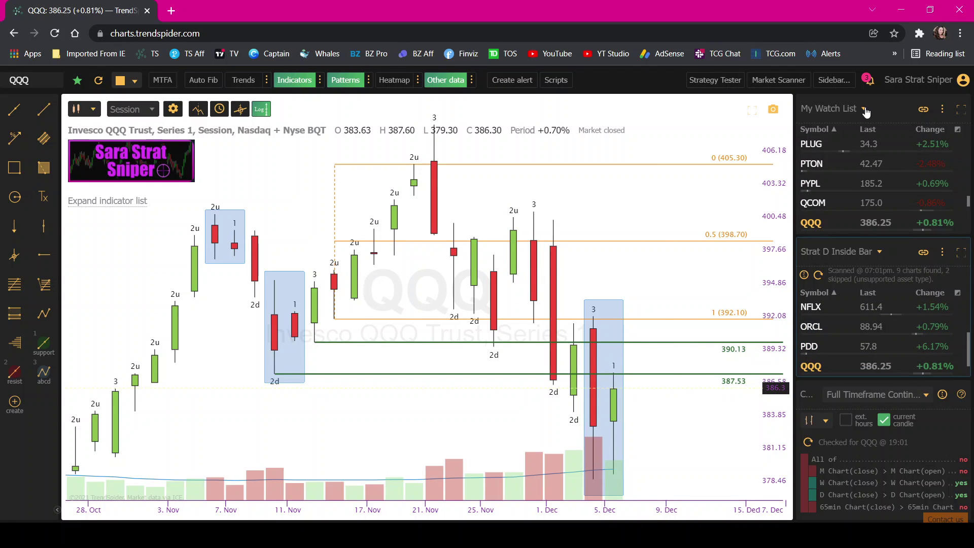
click(942, 110)
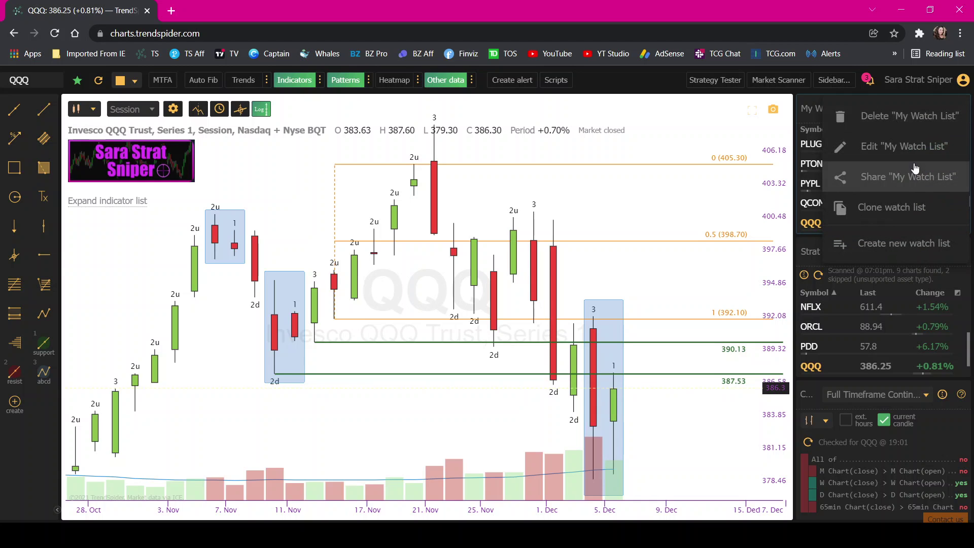
click(922, 146)
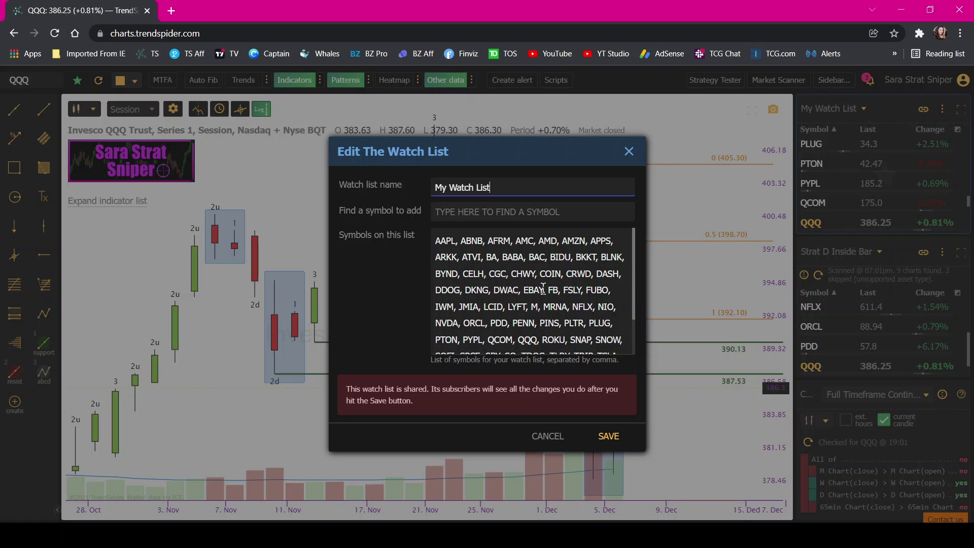
scroll(553, 303, down, 2)
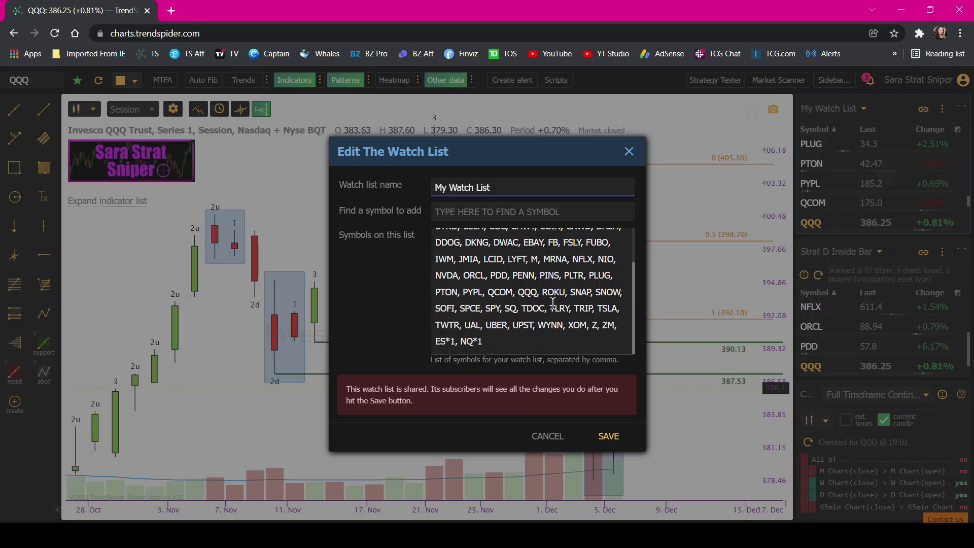
key(Escape)
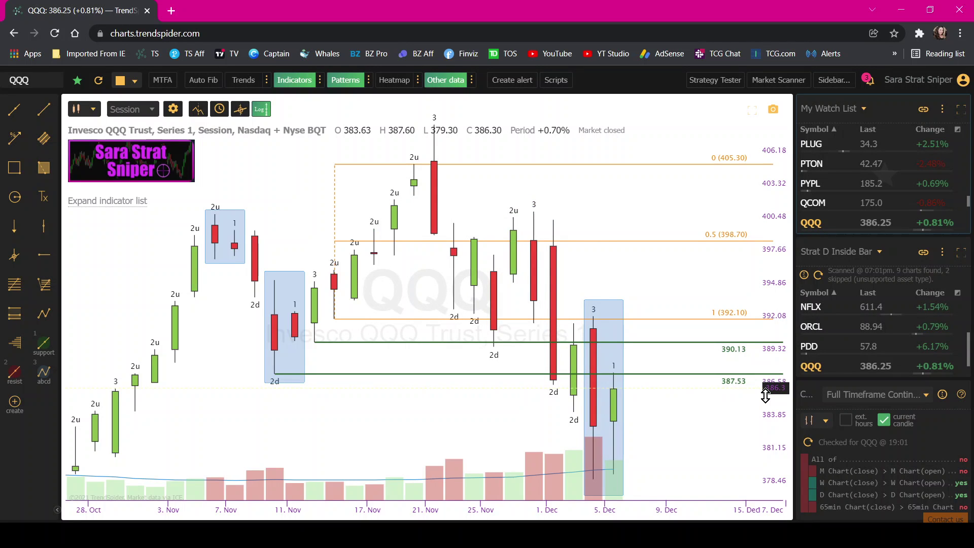